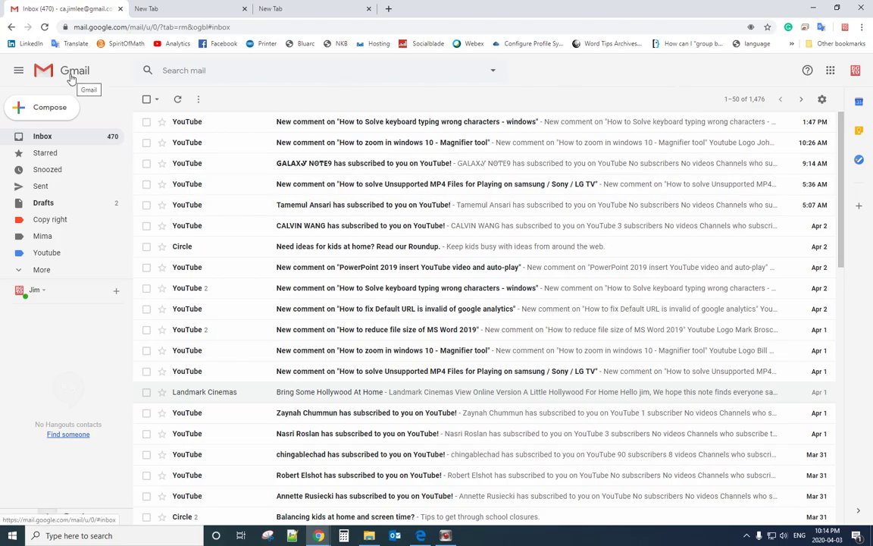
Step: Open Gmail's quick settings menu from the inbox
left_click(822, 100)
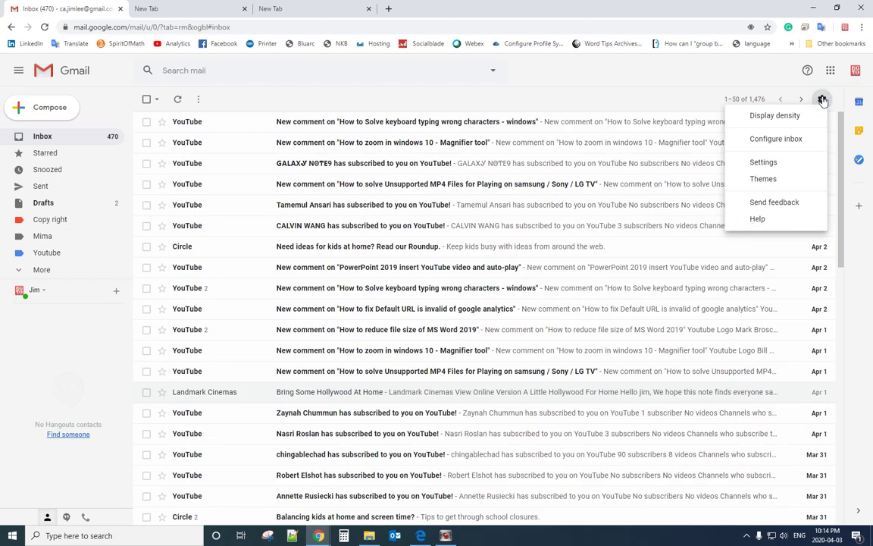
Step: Open the full Settings page and go to the Forwarding and POP/IMAP tab
left_click(770, 166)
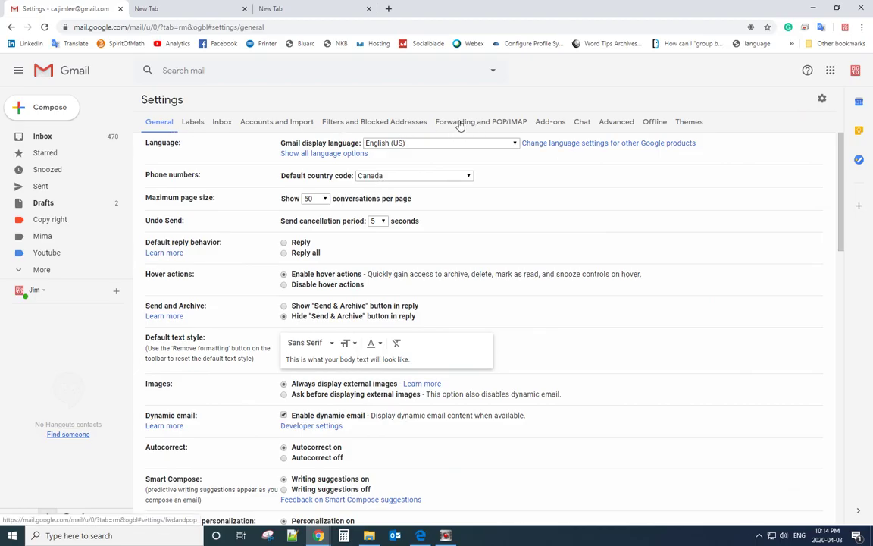
left_click(508, 126)
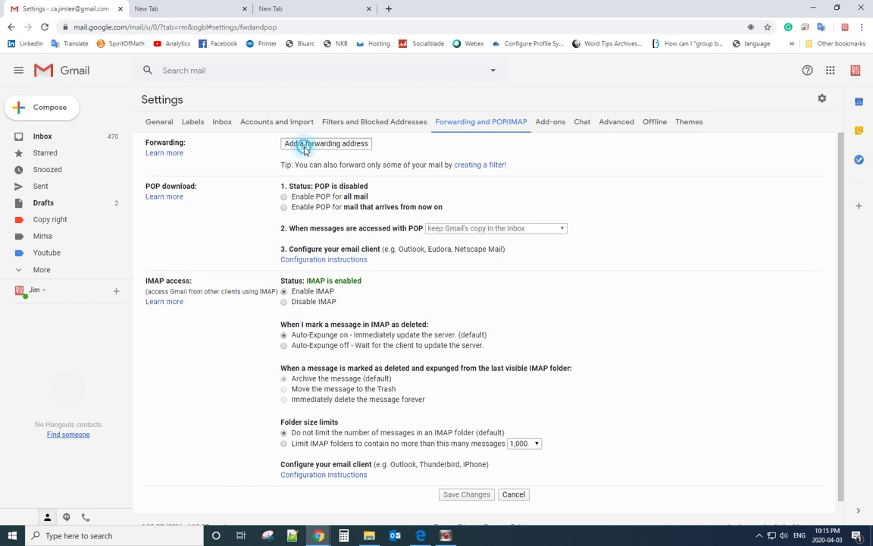
Step: Start adding a forwarding address and clear the wrongly pasted number from the field
left_click(301, 145)
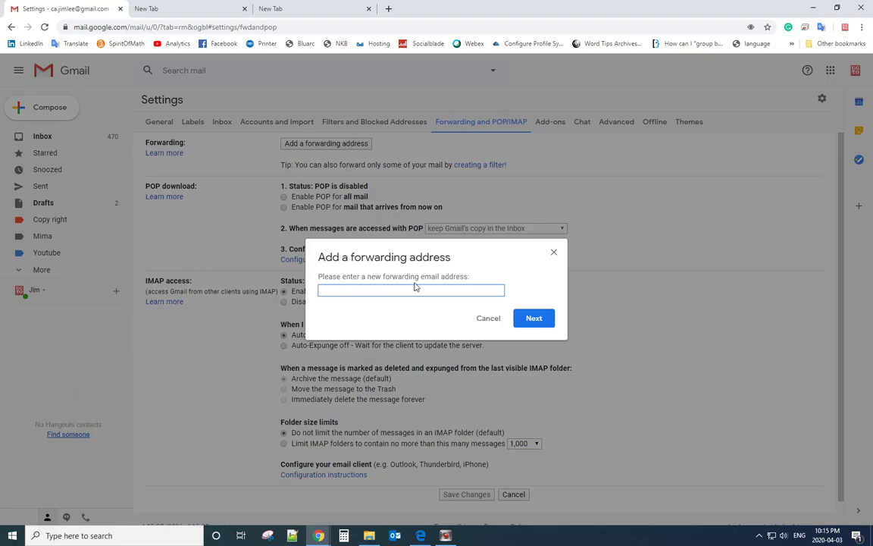
right_click(388, 291)
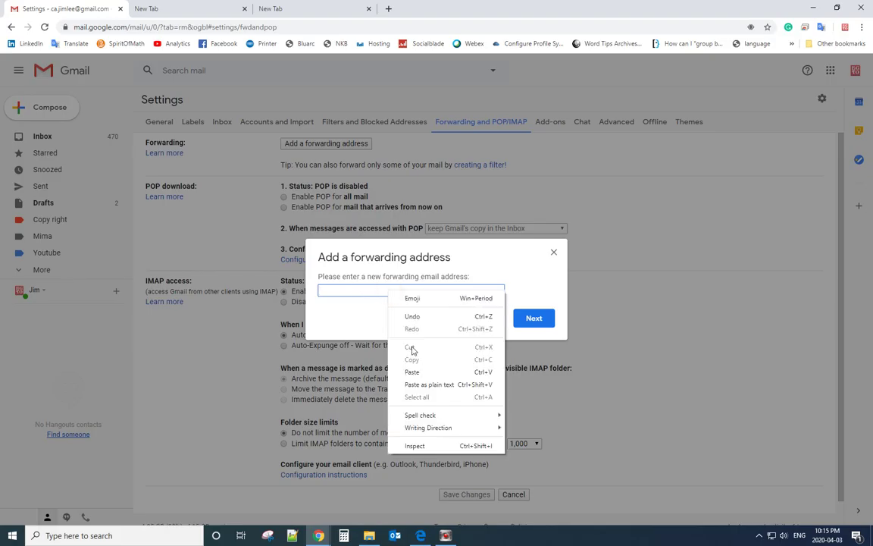
left_click(398, 371)
left_click_drag(366, 290, 294, 291)
key("BackSpace")
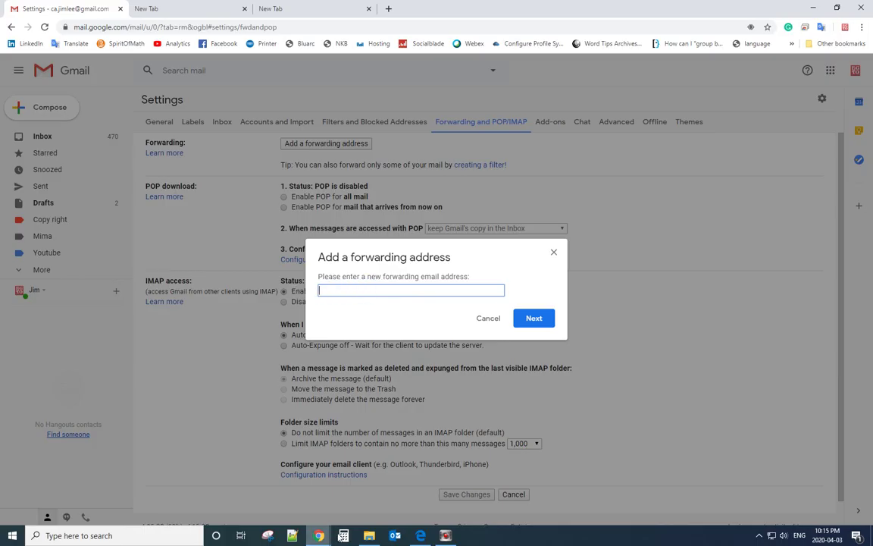
Step: Copy the second account's email address from the other Edge window
left_click(419, 536)
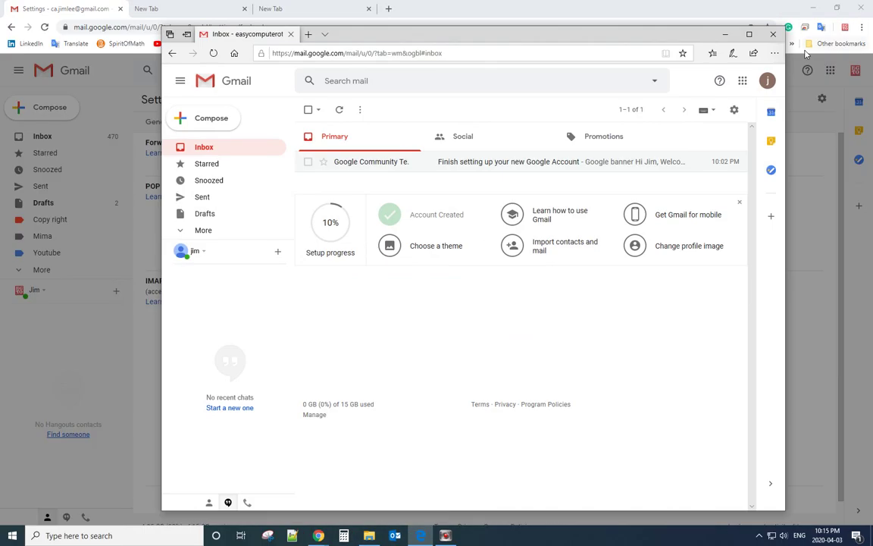
left_click(765, 87)
left_click_drag(743, 173, 572, 156)
right_click(644, 175)
left_click(652, 182)
left_click(725, 35)
Step: Paste the second account's address into the forwarding field and submit it
left_click(356, 290)
right_click(357, 291)
left_click(400, 376)
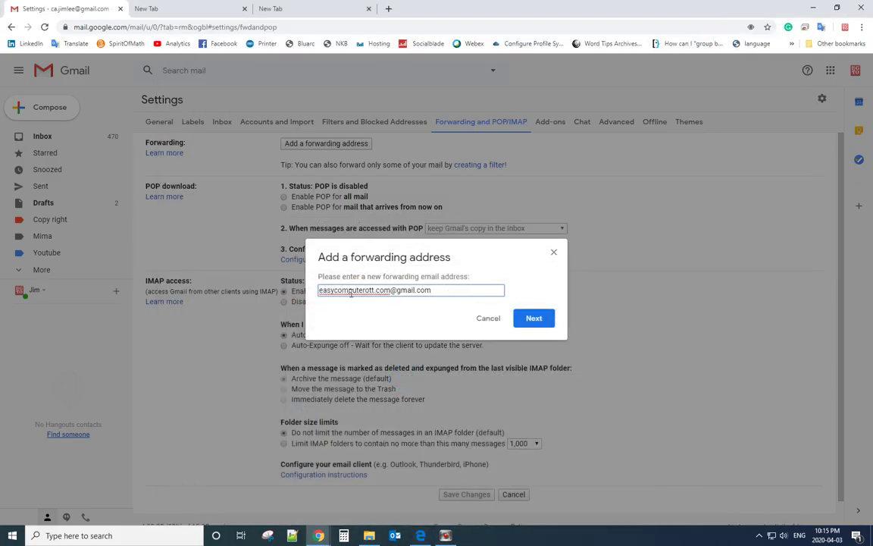
left_click(532, 319)
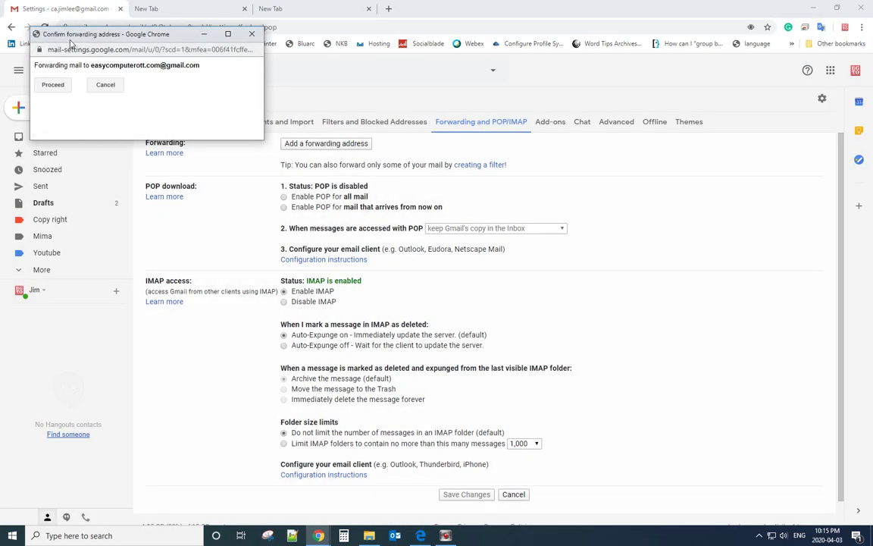
Step: Approve forwarding to the new address in the confirmation popup
left_click_drag(61, 33, 293, 217)
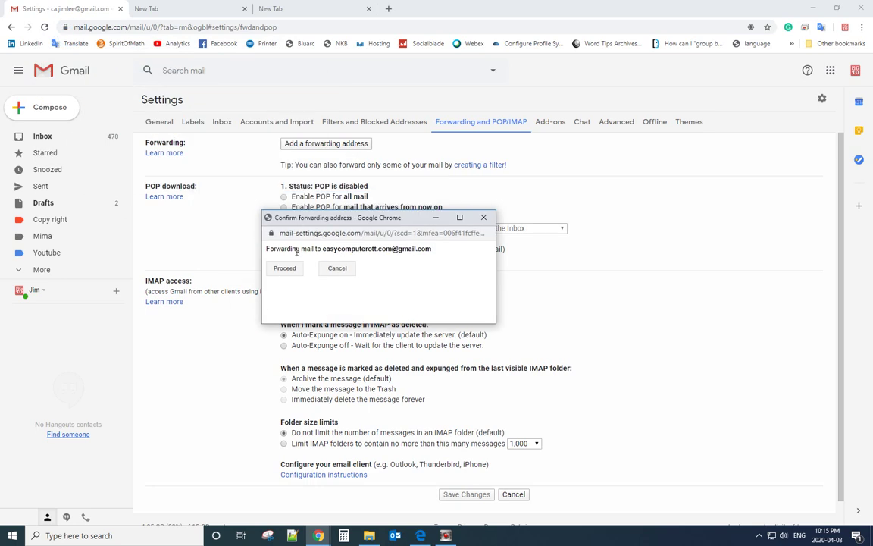
left_click_drag(324, 249, 433, 252)
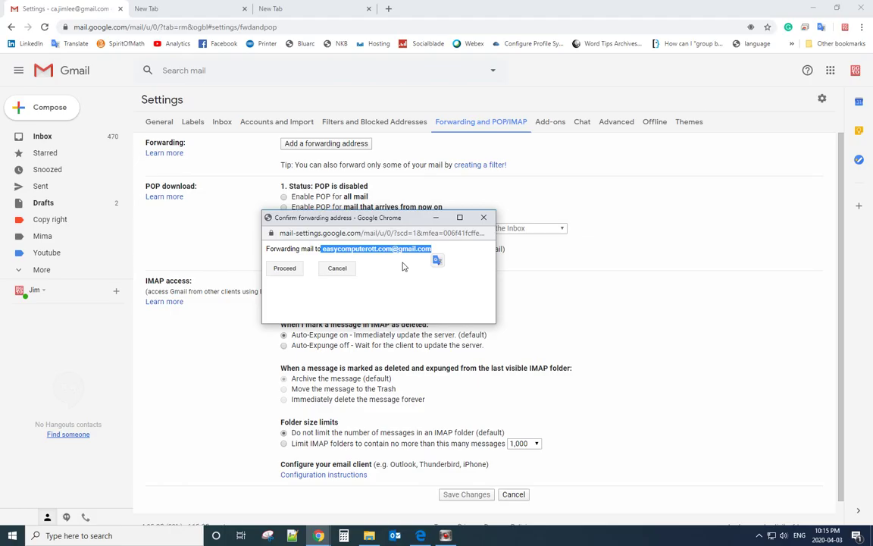
left_click(283, 272)
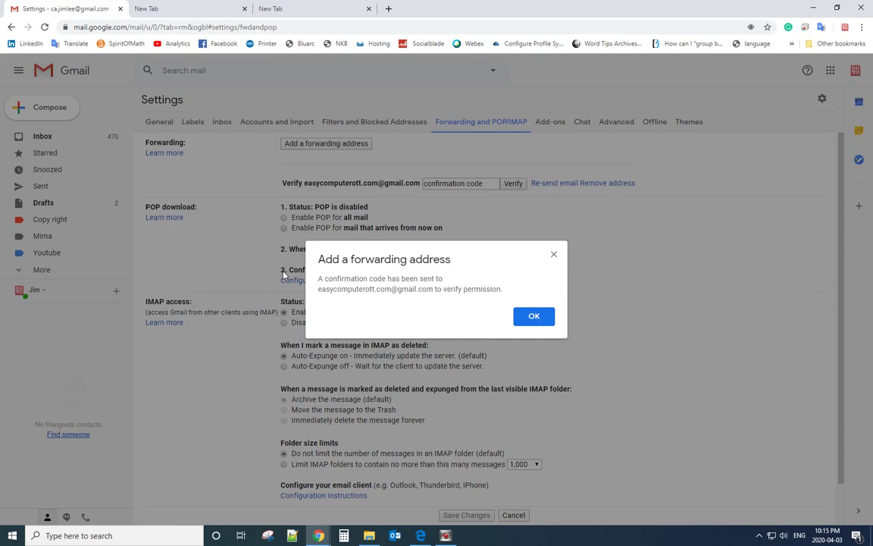
Step: Check the code-sent notice and bring the receiving account's inbox forward
left_click_drag(320, 280, 443, 287)
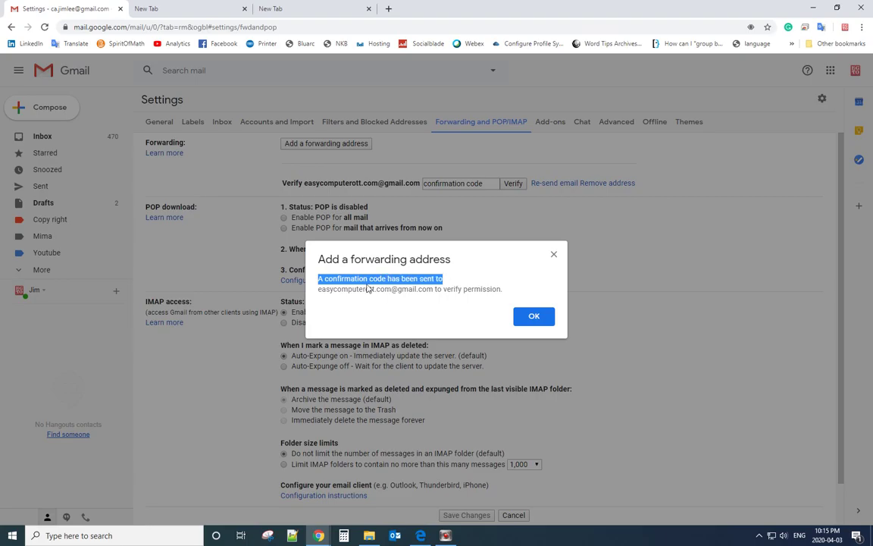
left_click(335, 279)
left_click_drag(319, 288, 419, 298)
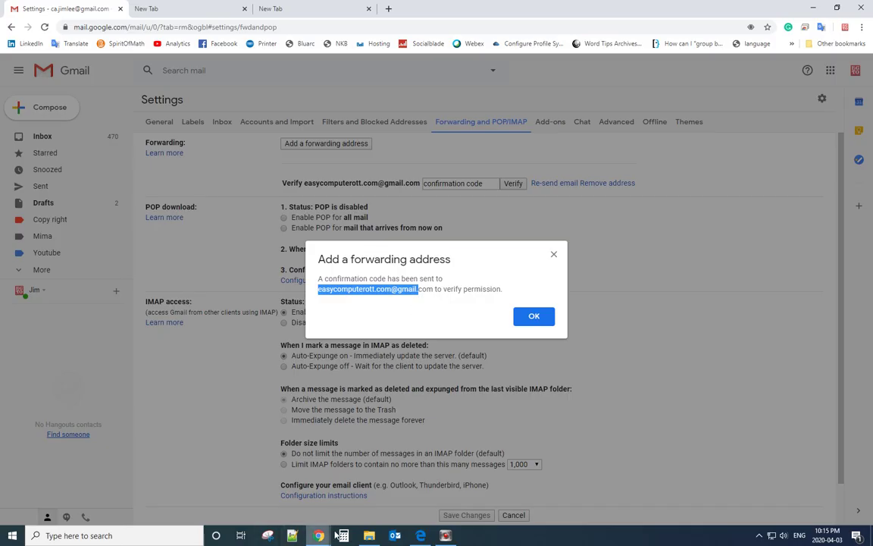
left_click(420, 535)
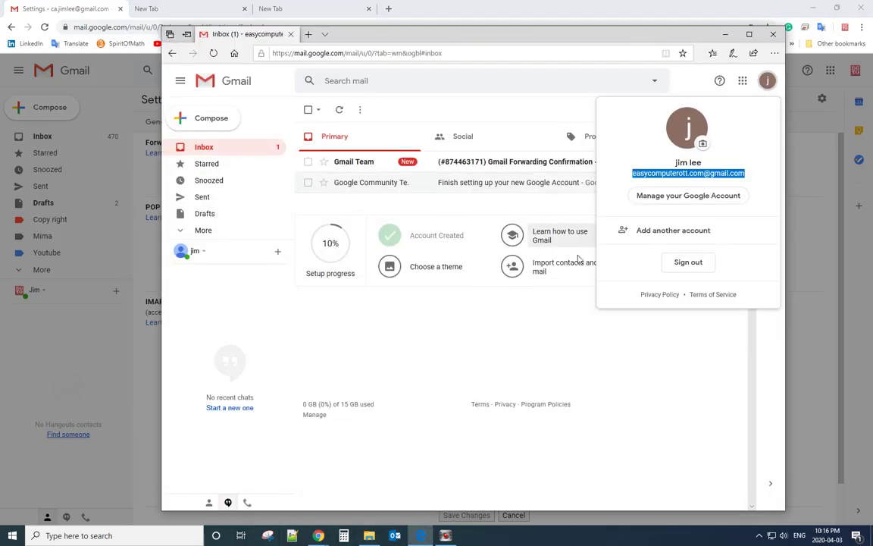
Step: Copy the code from the Gmail Forwarding Confirmation email, then minimize that window
left_click(532, 294)
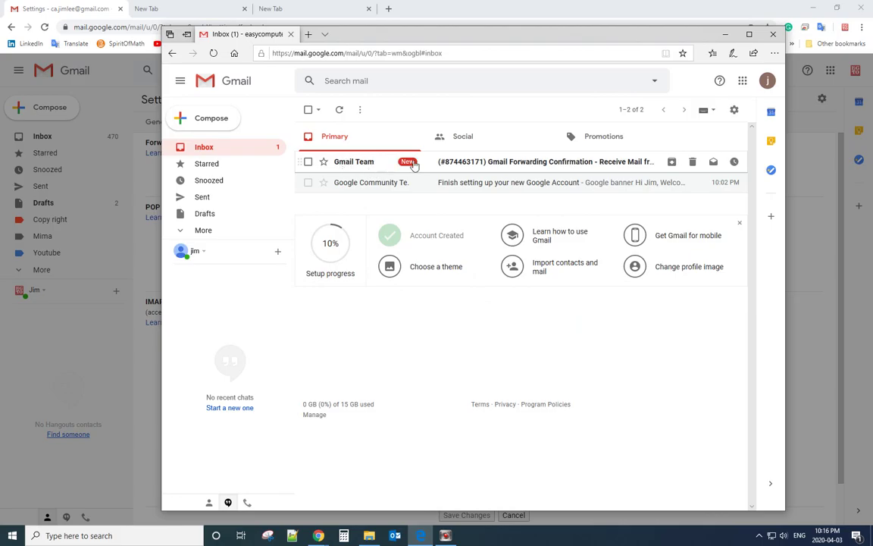
left_click(456, 162)
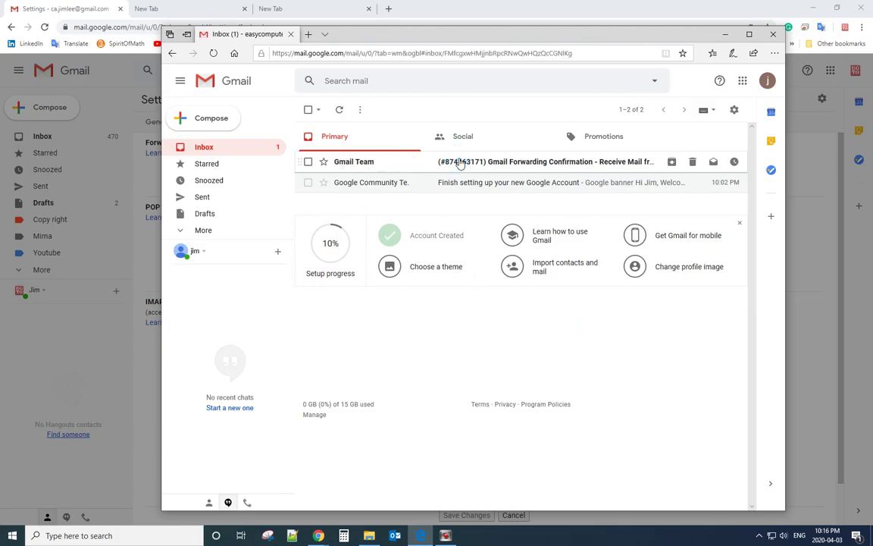
left_click_drag(429, 227, 428, 230)
left_click(402, 228)
right_click(396, 228)
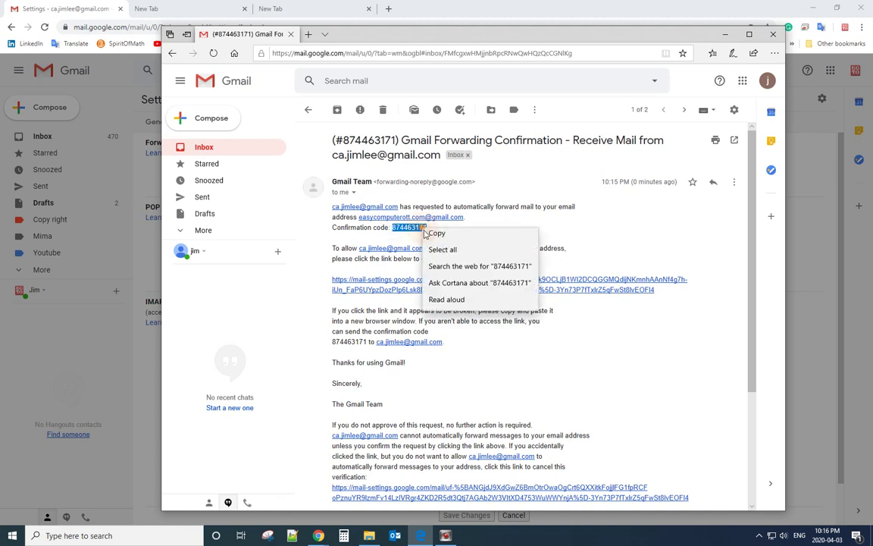
left_click(404, 229)
left_click(726, 35)
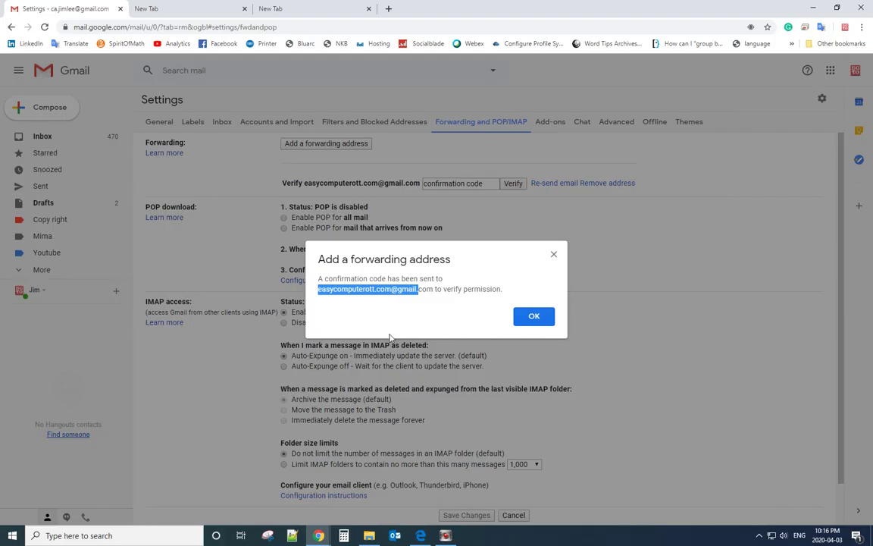
Step: Paste the emailed confirmation code into the code field and verify the address
left_click(534, 318)
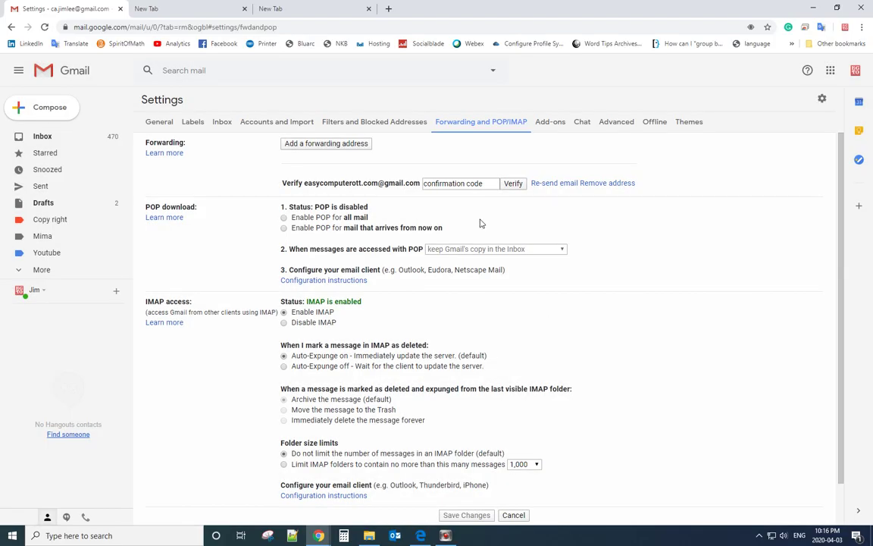
left_click(432, 183)
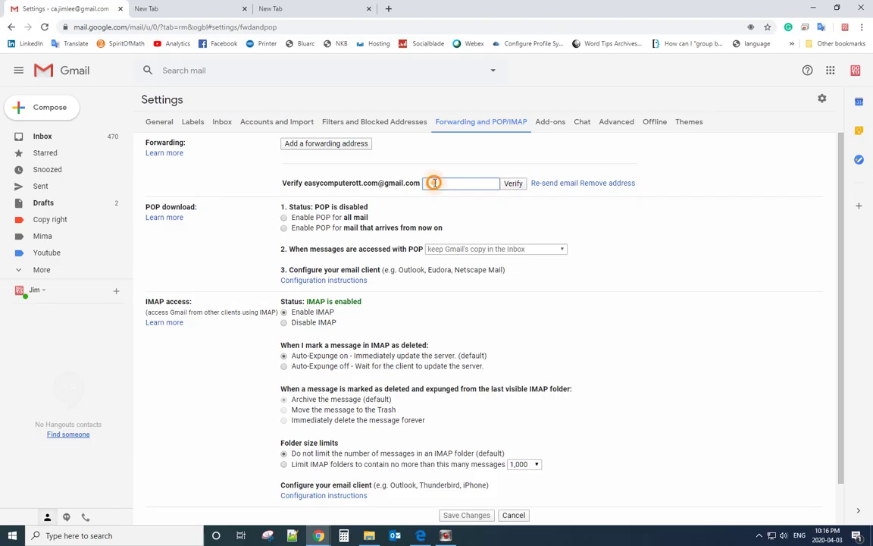
right_click(432, 182)
left_click(456, 263)
left_click(513, 183)
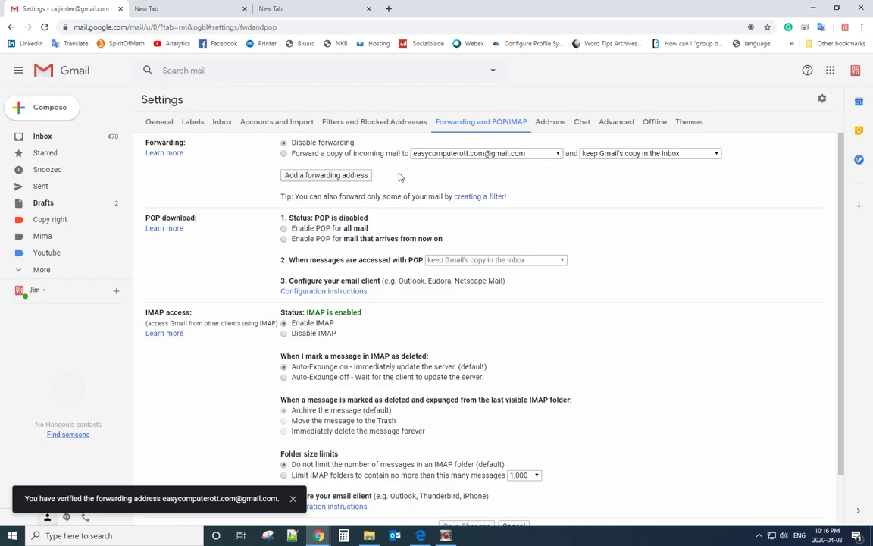
Step: Begin a new filter with the sender's email address as the From condition
left_click(488, 198)
left_click(239, 96)
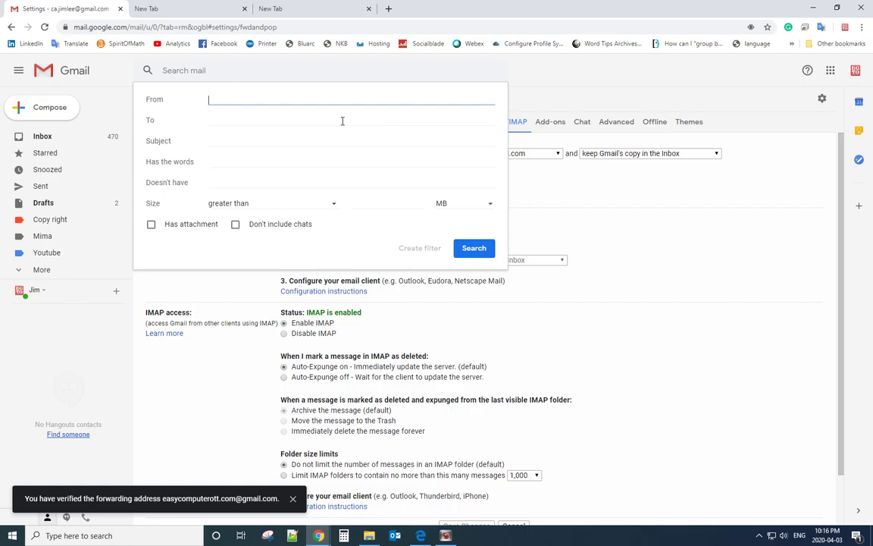
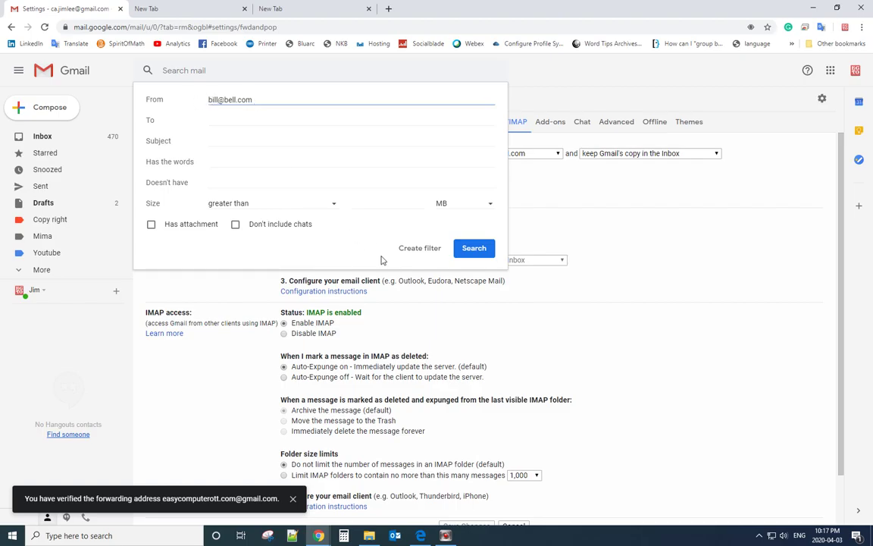
left_click(314, 212)
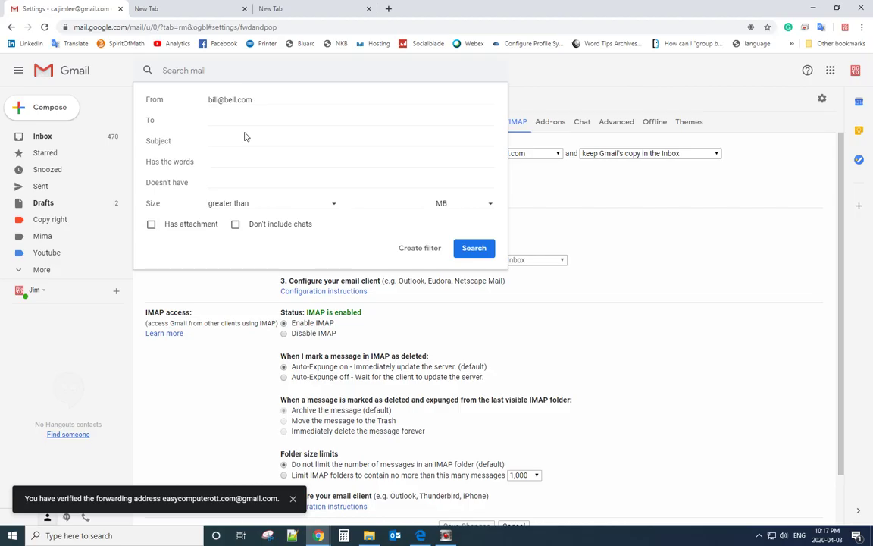
Step: Set the filter to forward matching mail to the verified second-account address, then create it
left_click(417, 250)
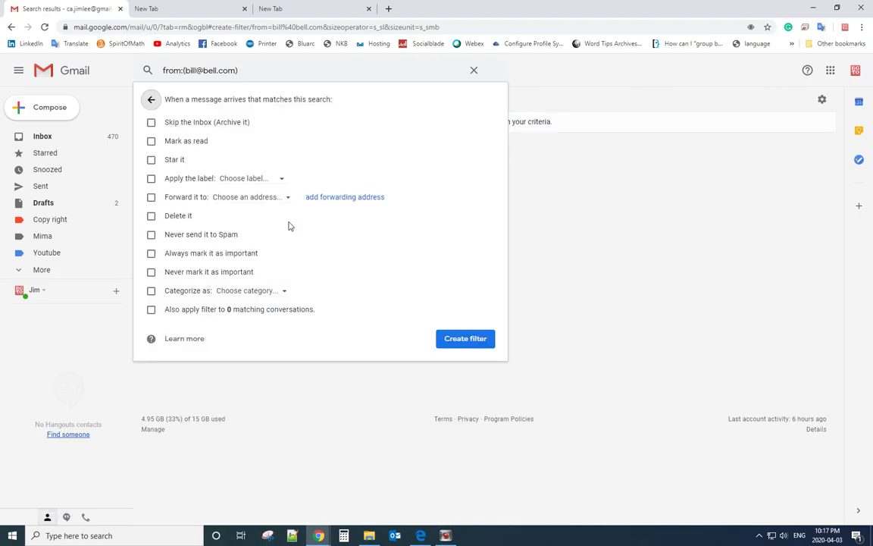
left_click(151, 199)
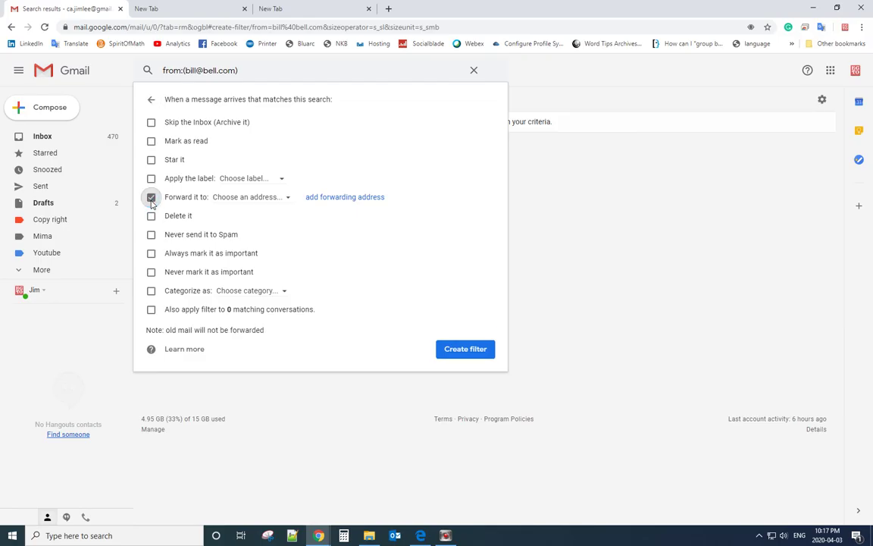
left_click(273, 198)
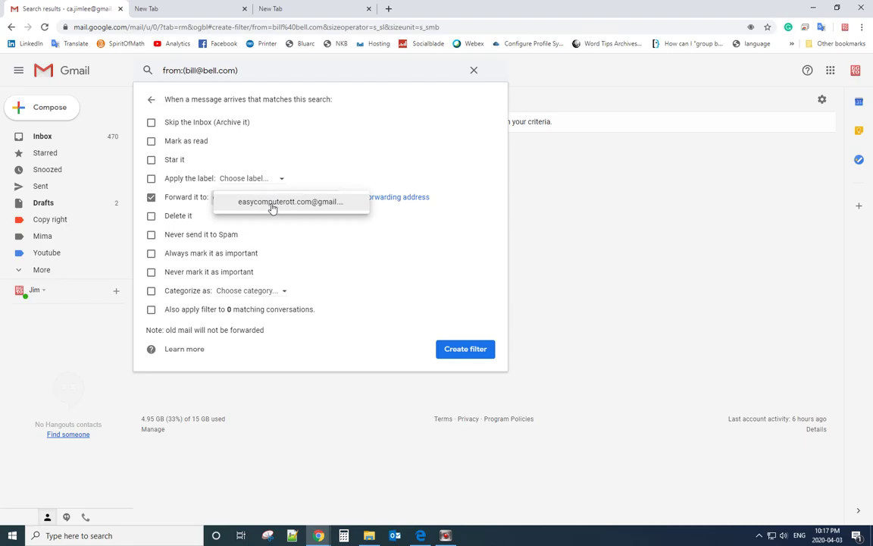
left_click(290, 204)
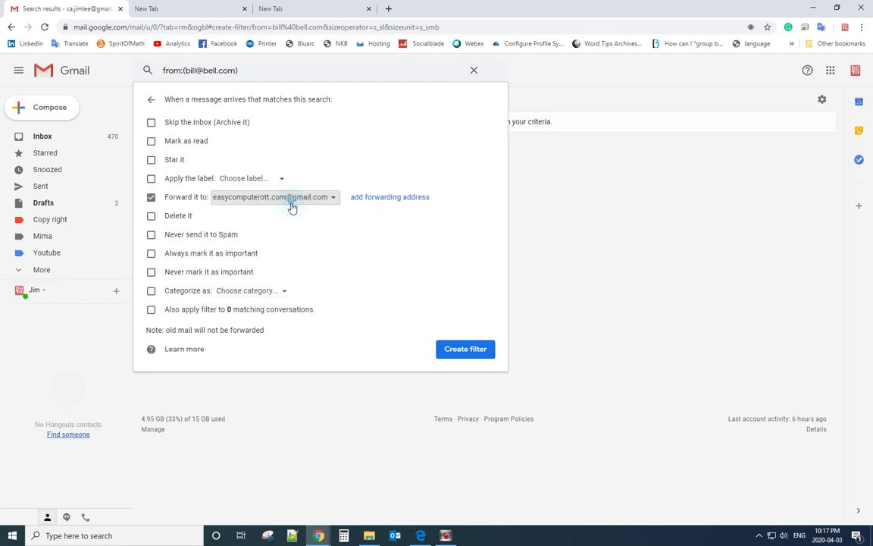
left_click(456, 352)
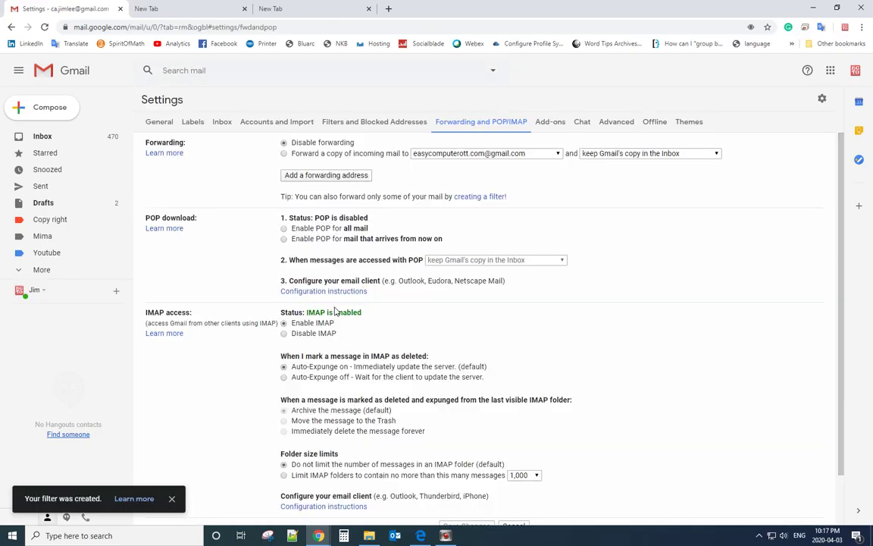